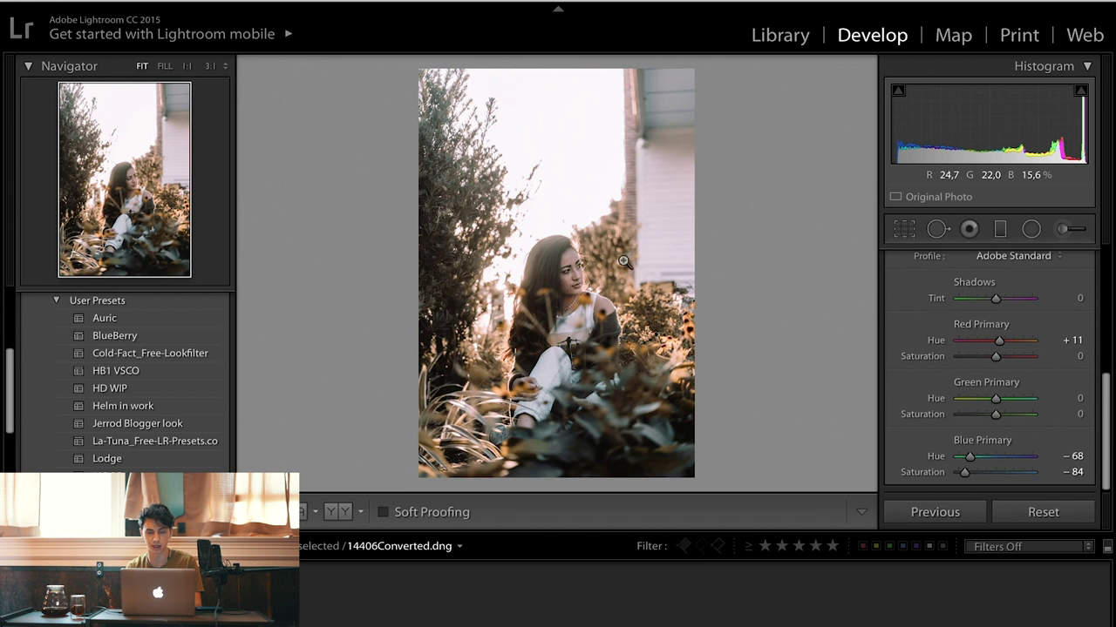
Apply the Auric preset to the next photo, 17636Converted.dng, and slightly lower its exposure
key("Right")
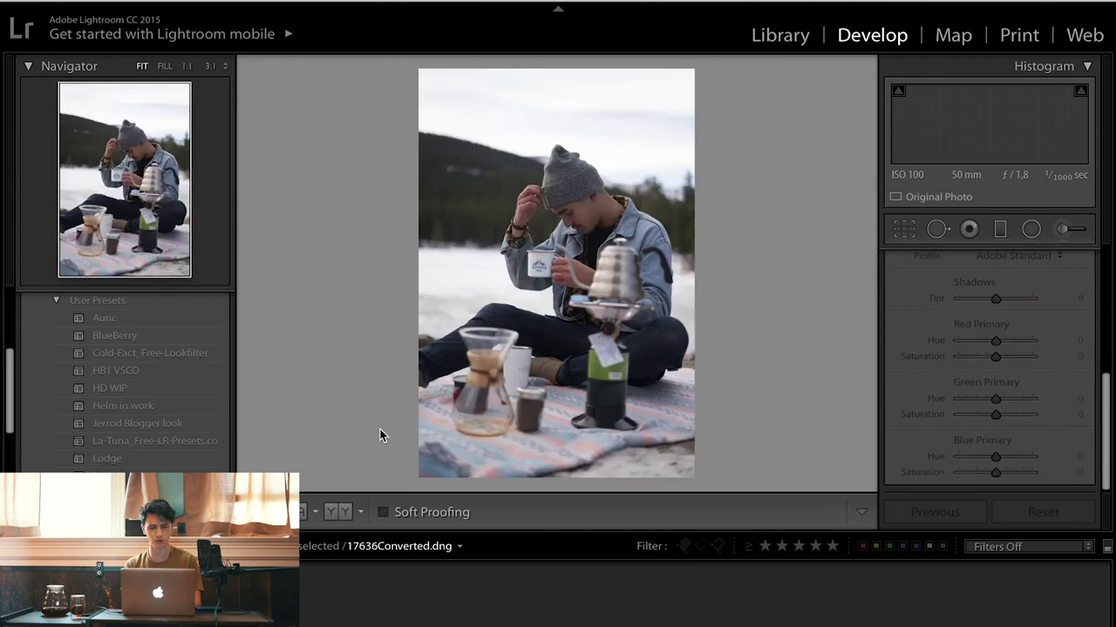
scroll(144, 398, "up", 1)
left_click(112, 348)
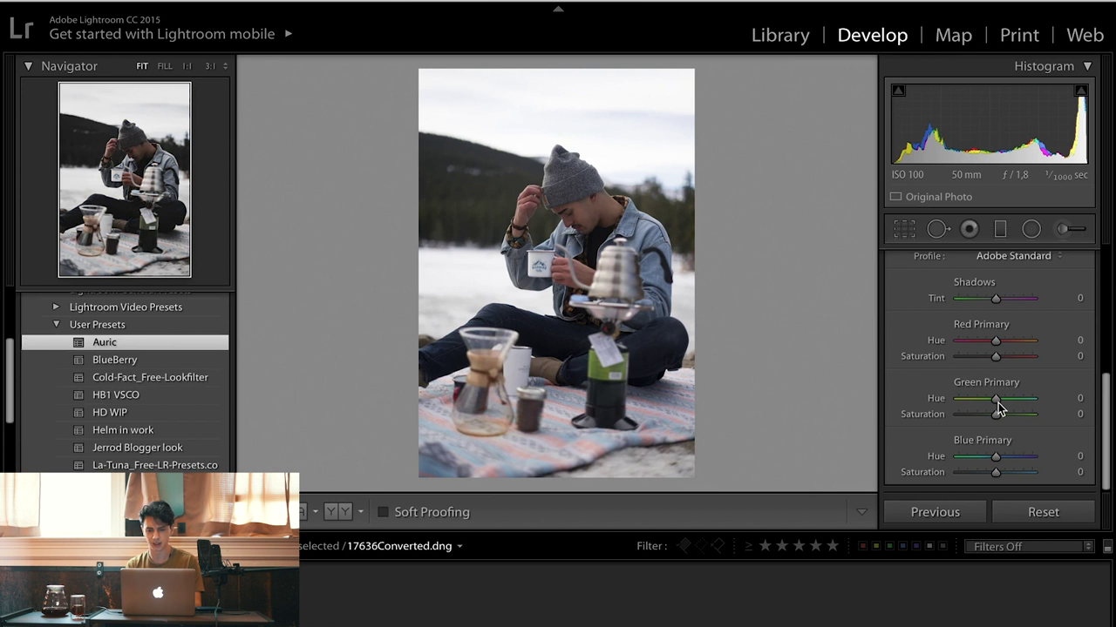
scroll(1021, 302, "up", 5)
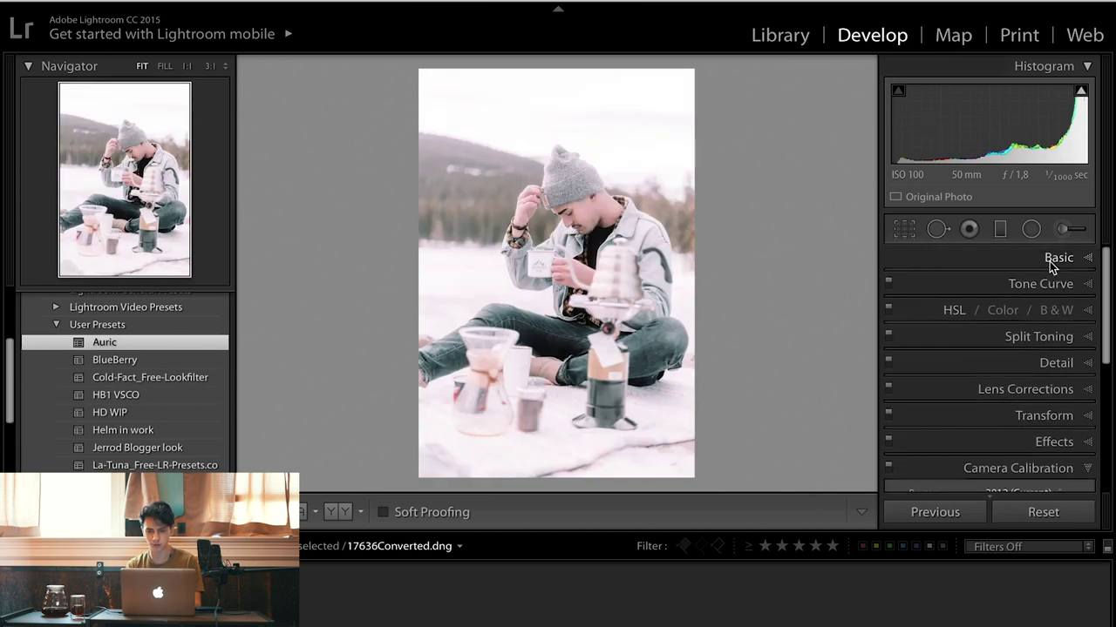
left_click(1054, 259)
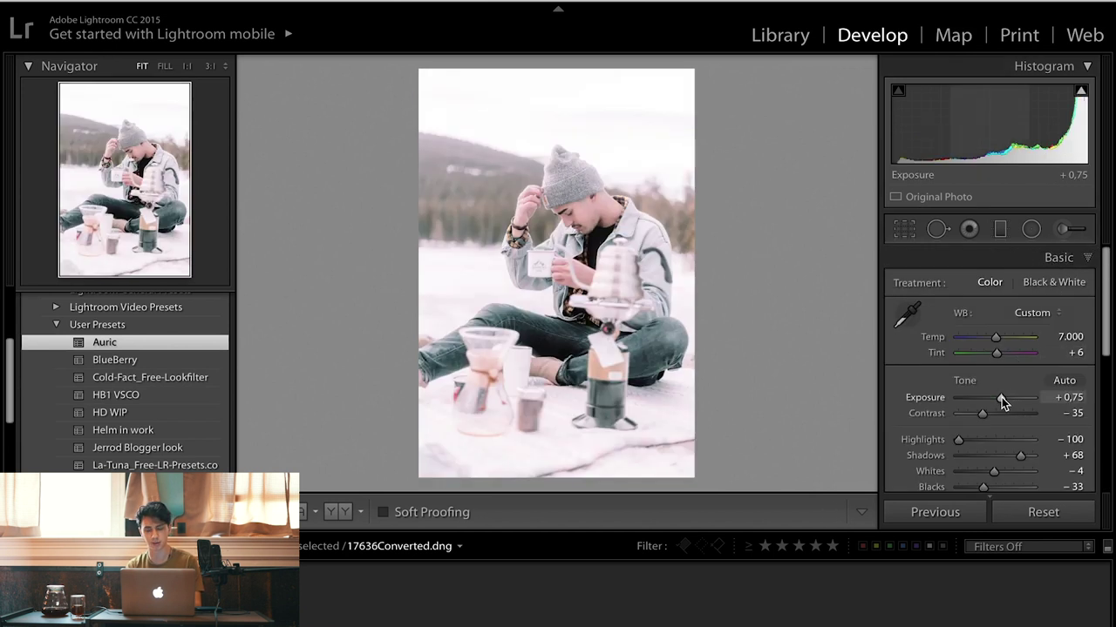
mouse_move(1001, 397)
left_mouse_down()
mouse_move(983, 407)
mouse_move(1016, 404)
mouse_move(997, 407)
left_mouse_up()
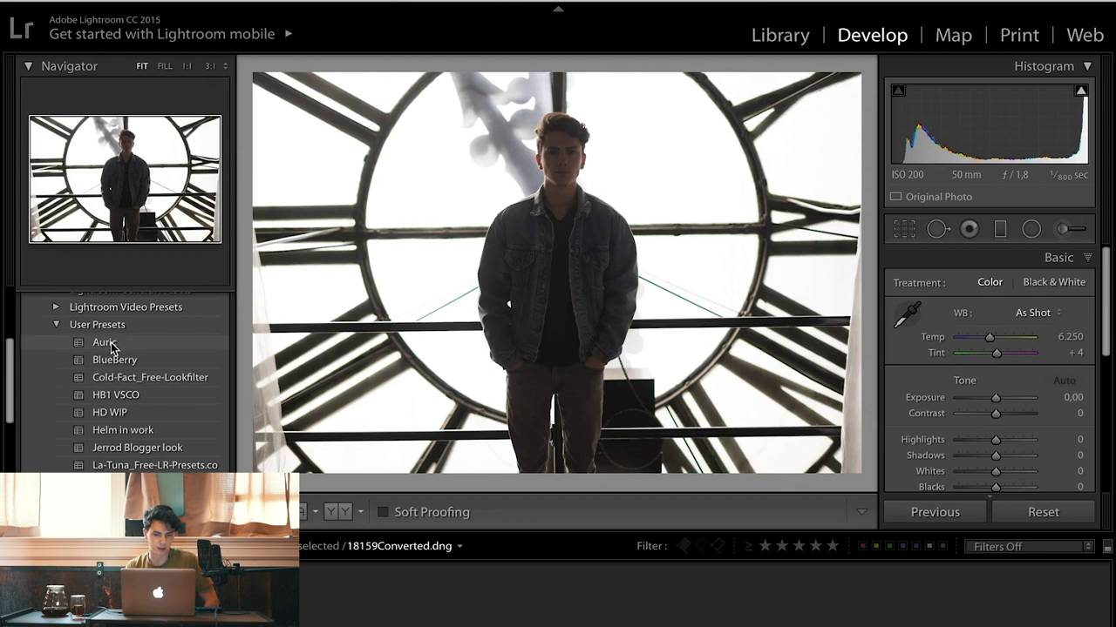
Apply the Auric preset to the clock-window photo 18159Converted.dng and set its exposure to −0.50
left_click(111, 347)
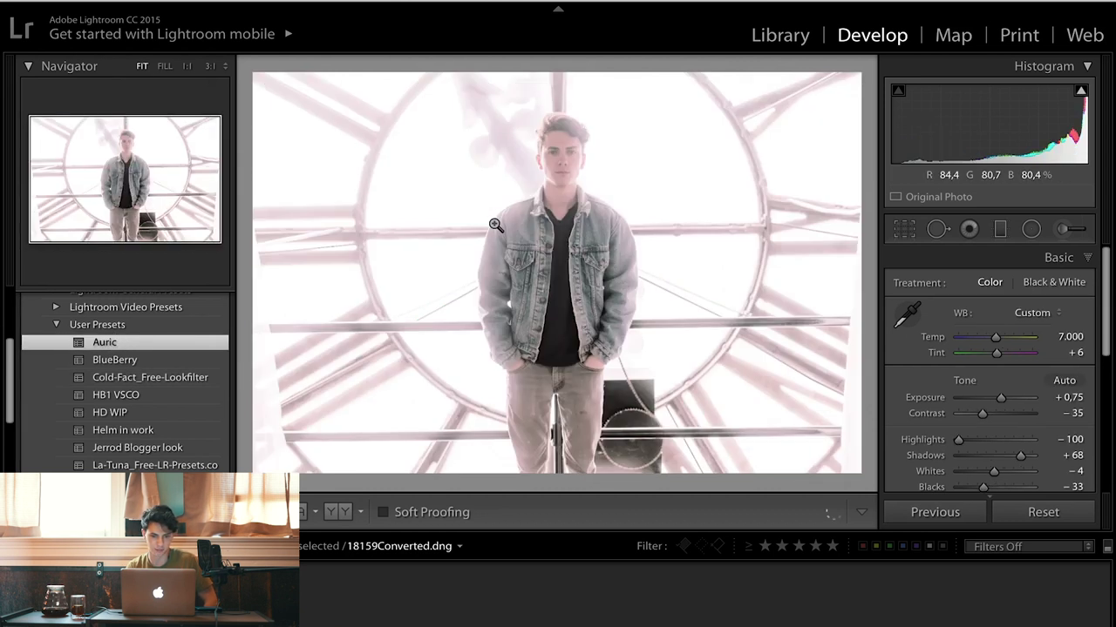
left_click_drag(1002, 400, 992, 399)
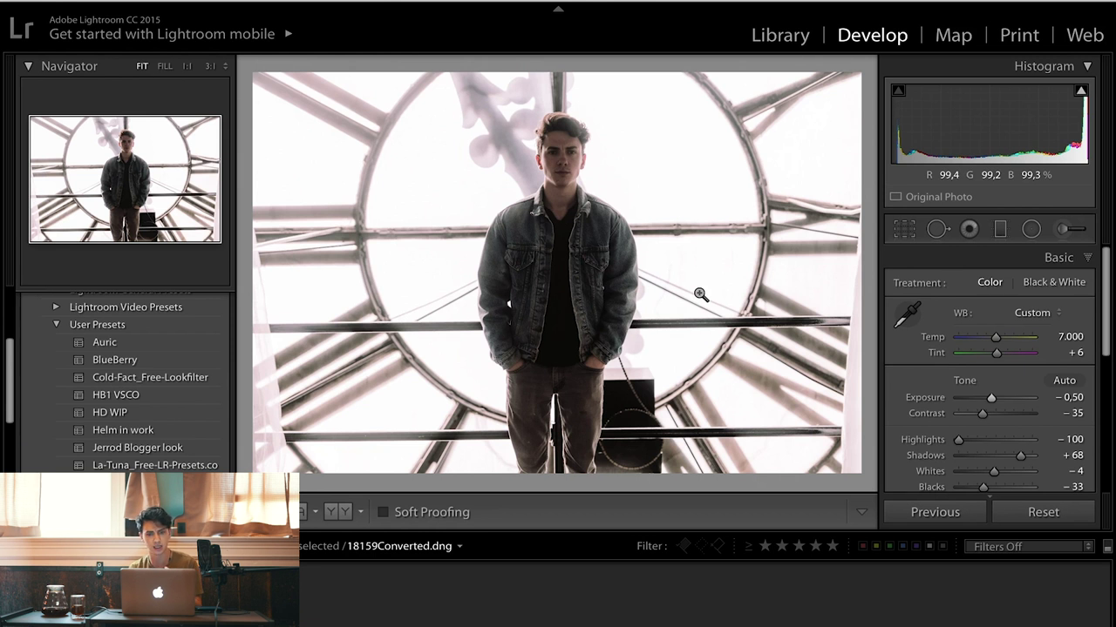
scroll(923, 392, "down", 3)
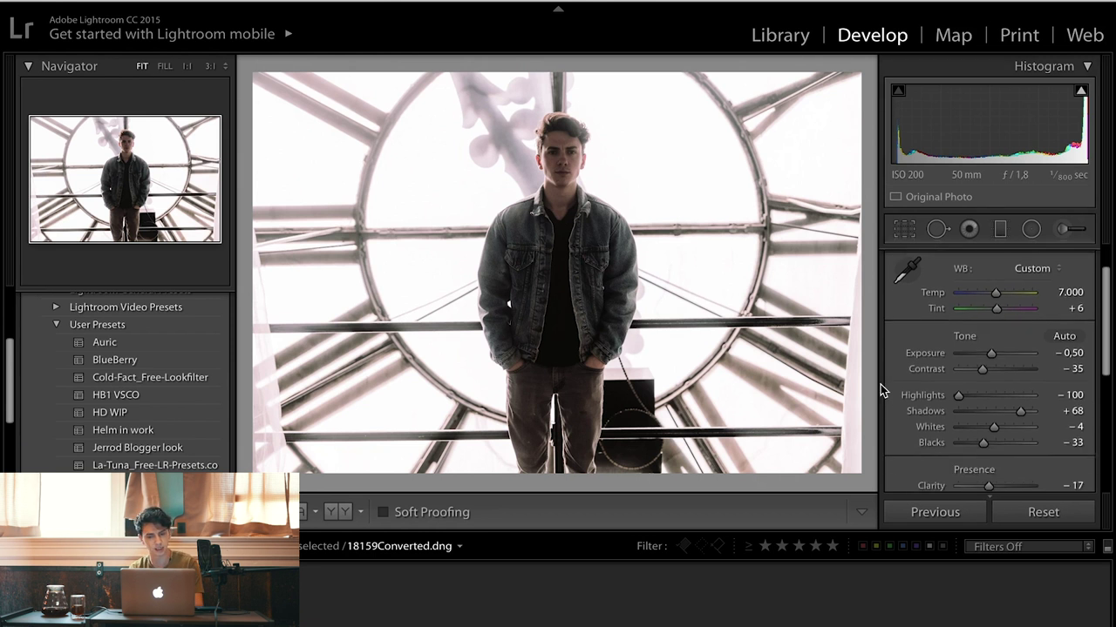
scroll(926, 398, "up", 4)
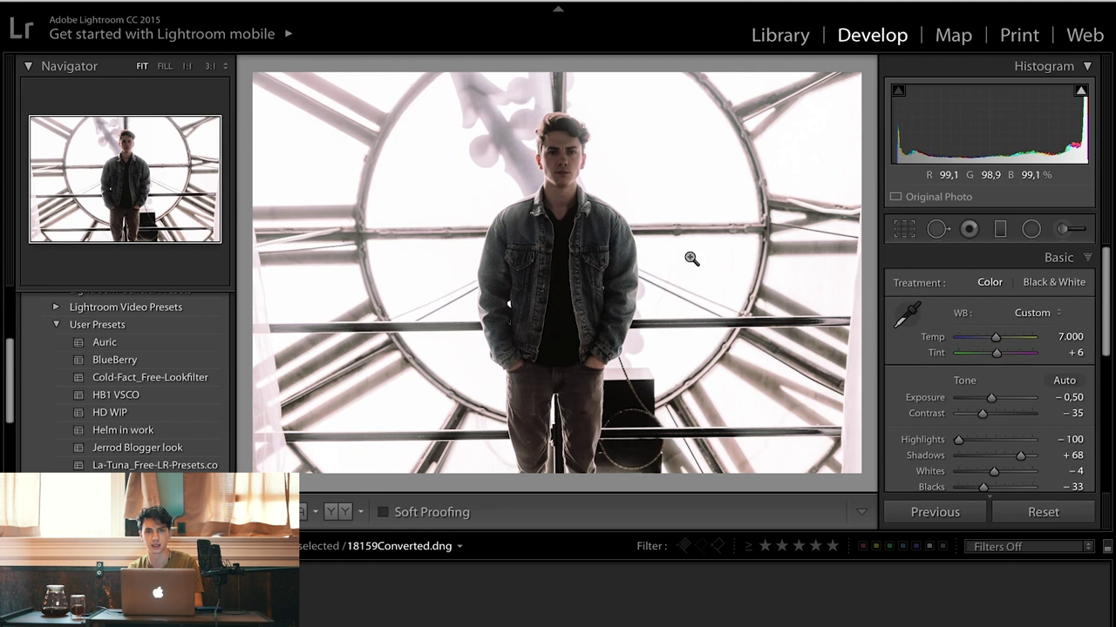
Open 1457Converted.dng from the Lodge folder in Develop and straighten its horizon with a crop angle of 3.27
left_click(772, 34)
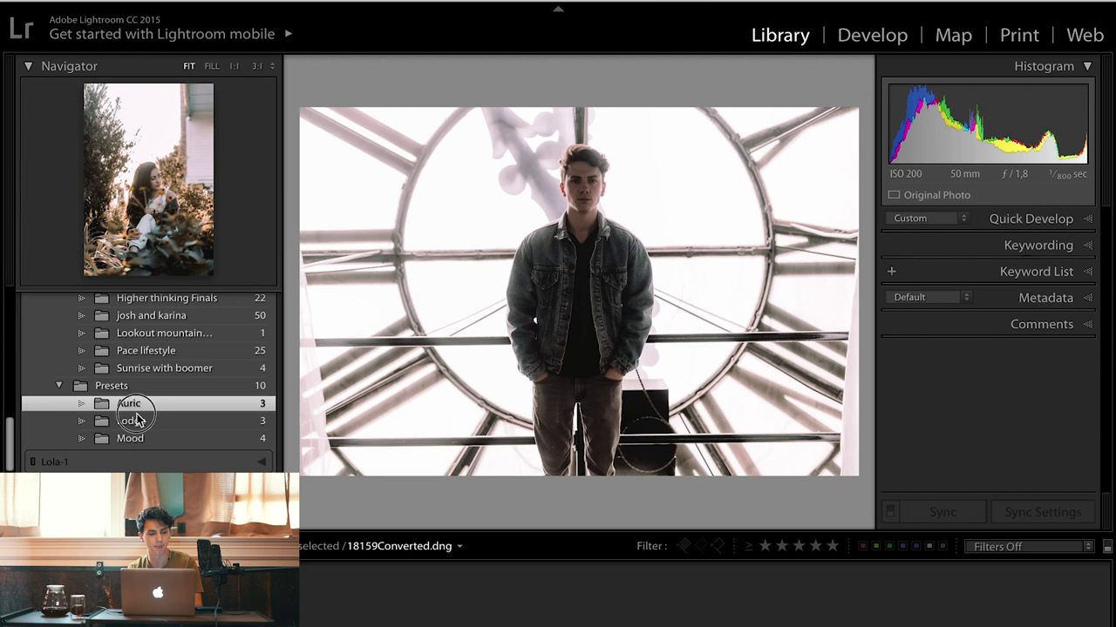
left_click(138, 422)
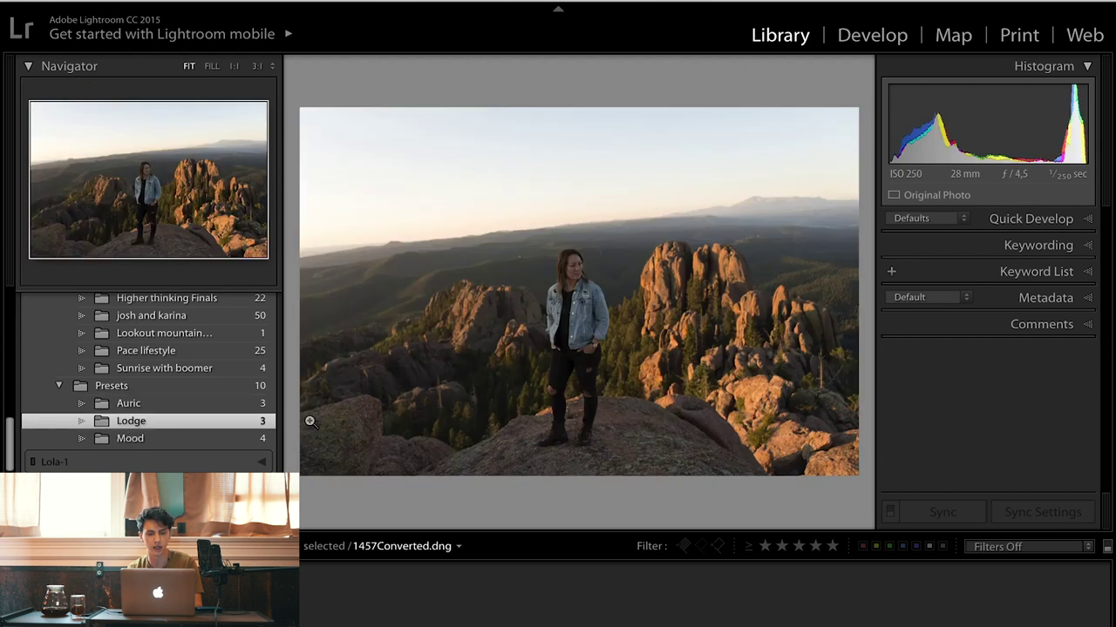
left_click(875, 39)
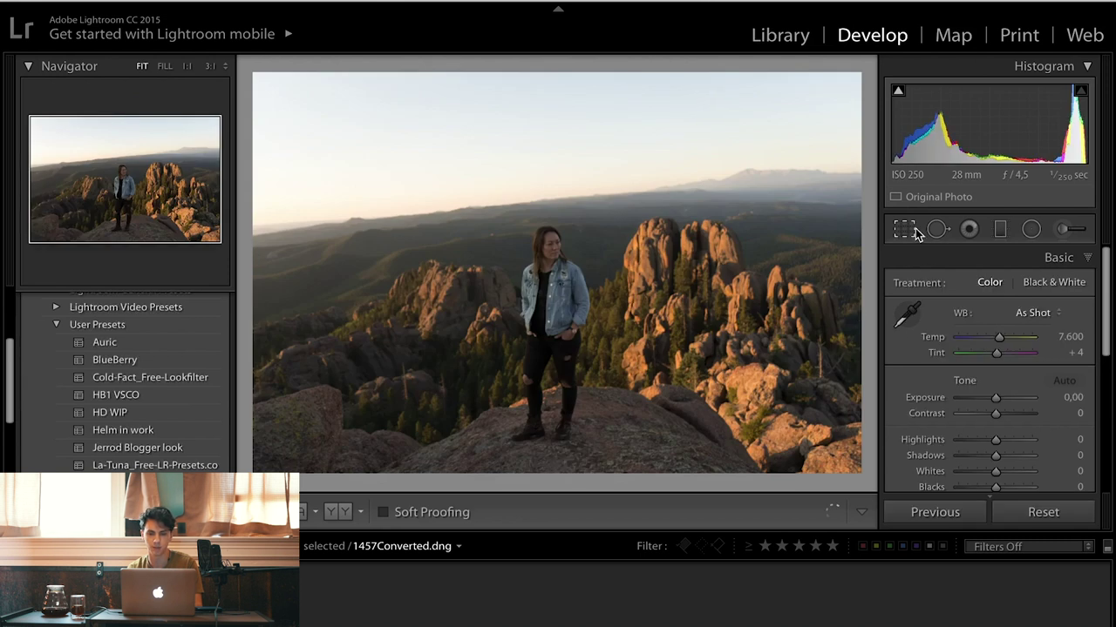
key("r")
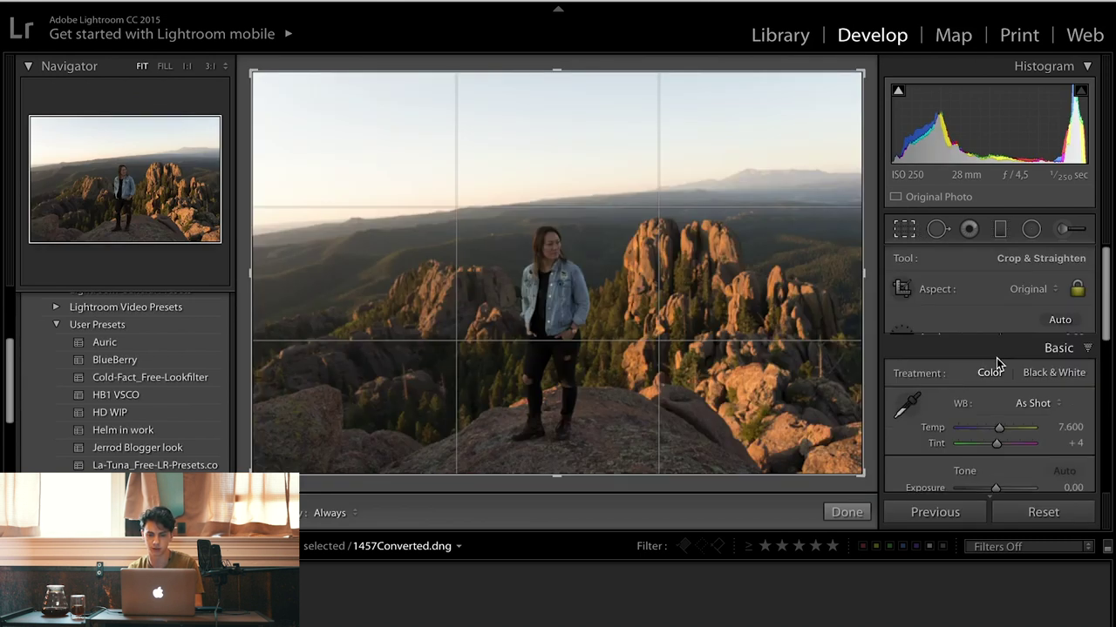
left_click_drag(1000, 340, 1003, 339)
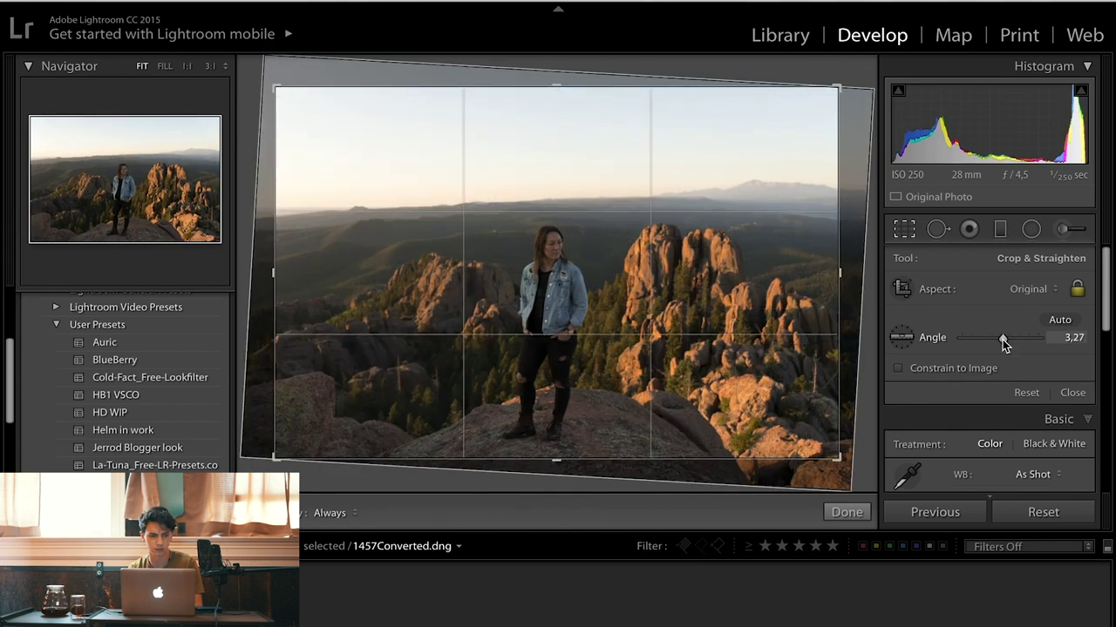
left_click(847, 514)
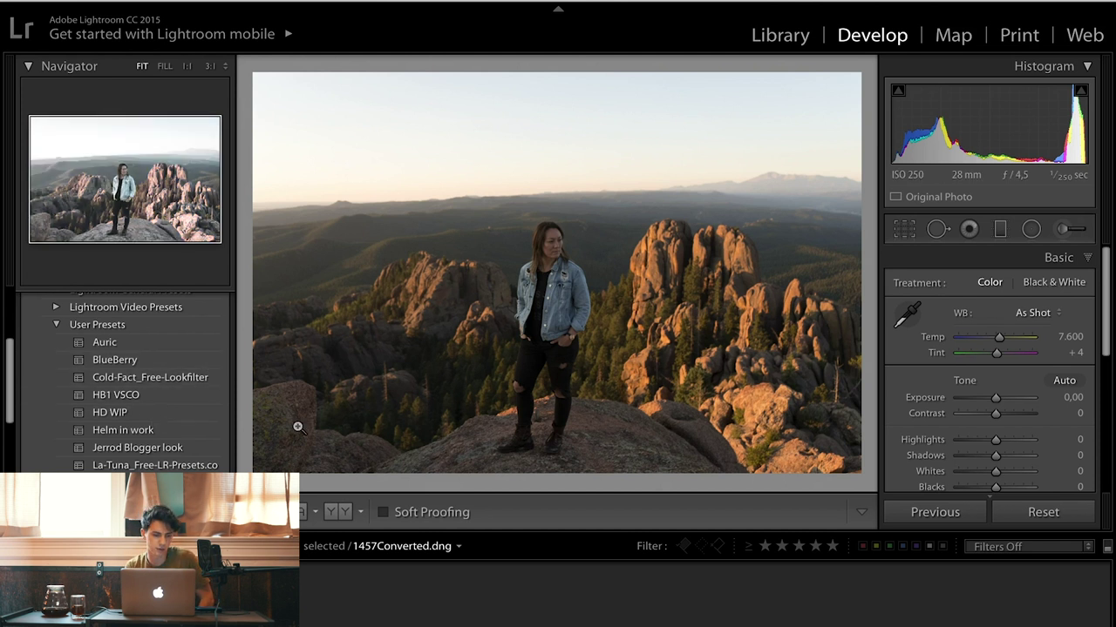
Apply the Lodge preset to the straightened rock landscape photo and raise its exposure
scroll(131, 410, "down", 2)
left_click(125, 445)
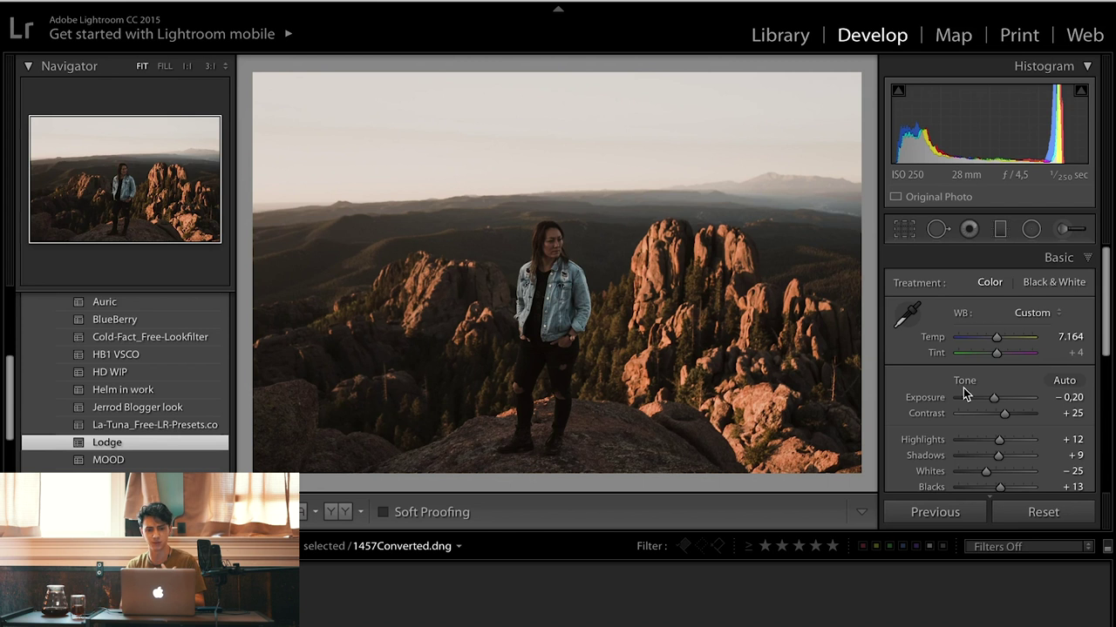
left_click_drag(994, 397, 1002, 399)
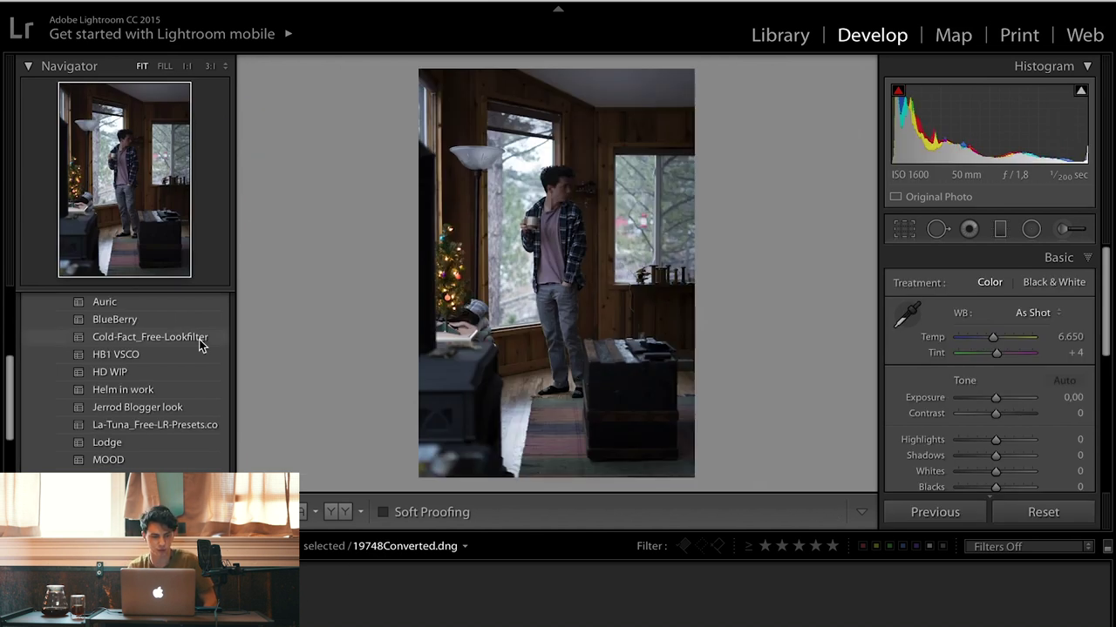
Apply the Lodge preset to the cabin photo 19748Converted.dng, with exposure at +0.90 and highlights at −21
left_click(205, 444)
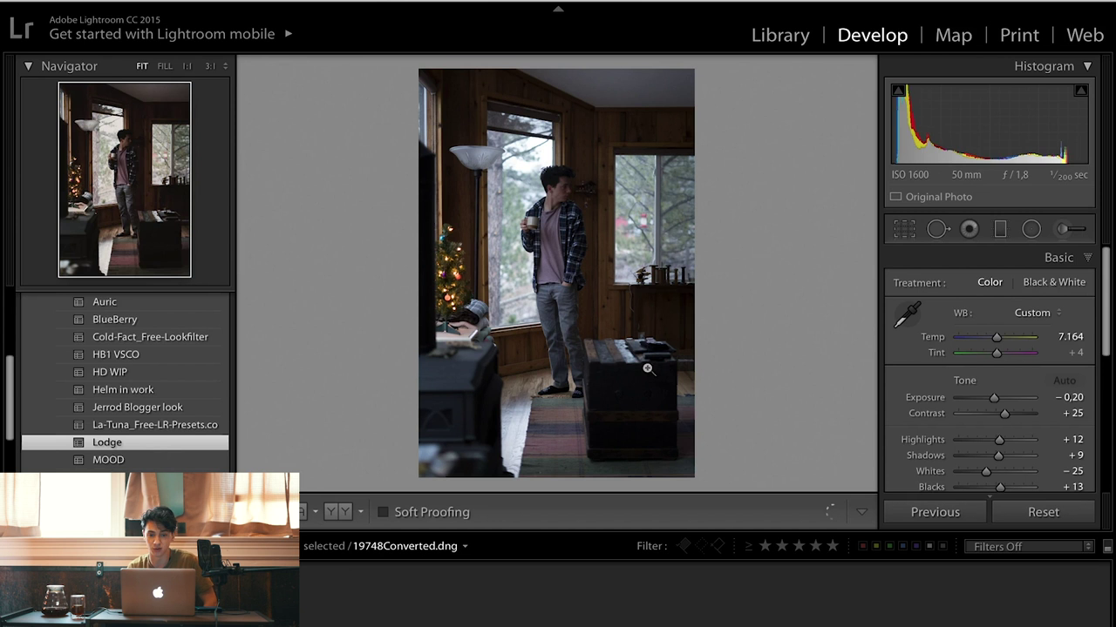
left_click(1038, 513)
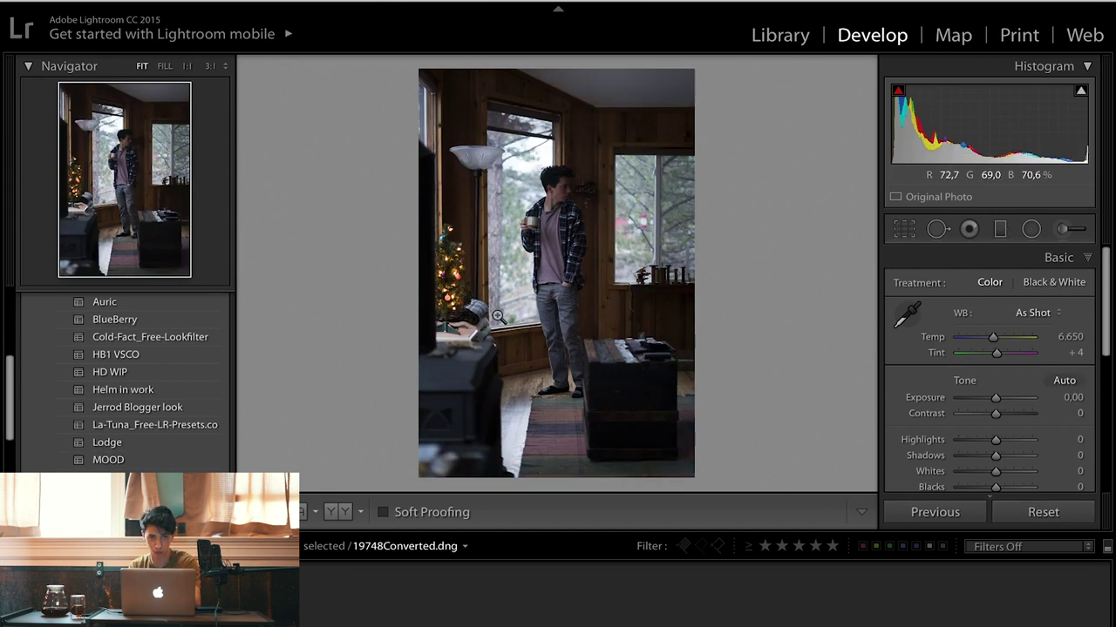
left_click(116, 445)
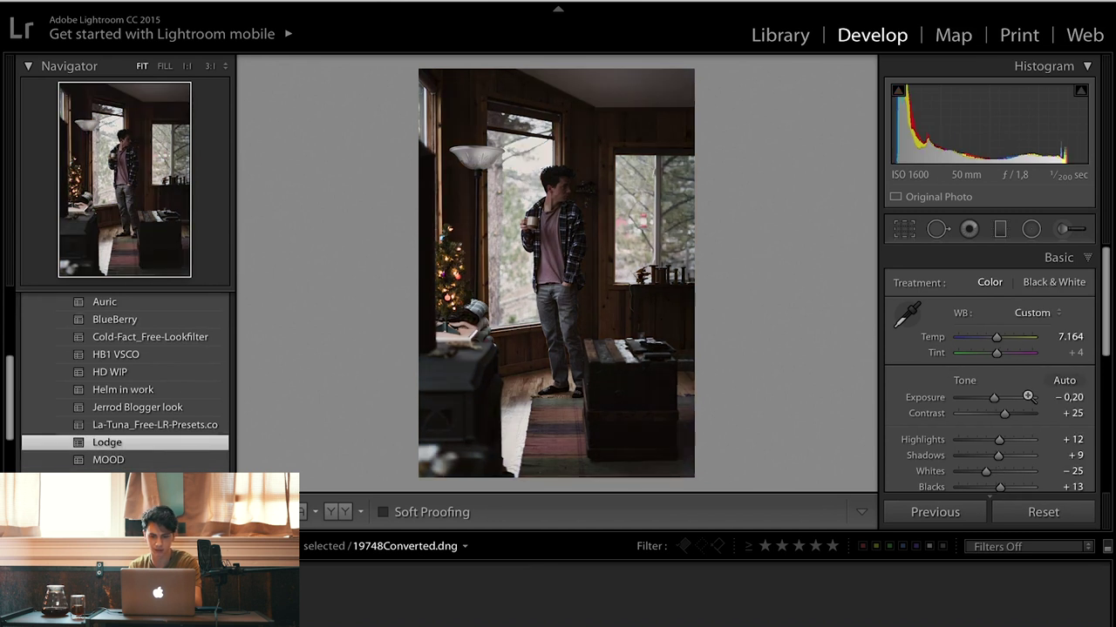
left_click_drag(996, 399, 987, 445)
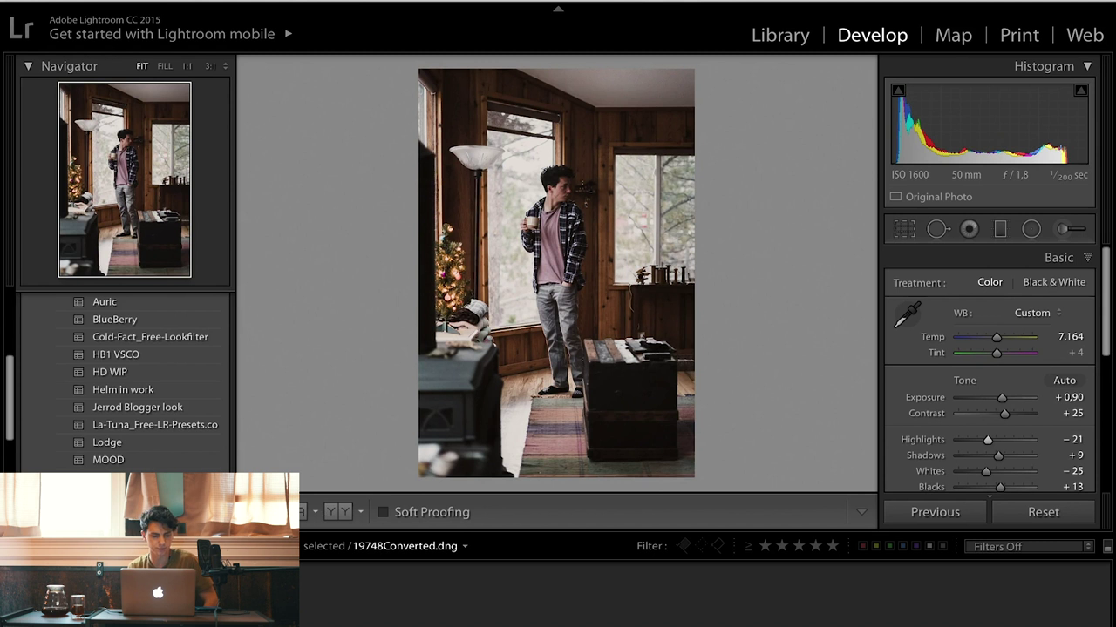
Apply the Lodge preset to the next photo, 20880Converted.dng, with exposure at +0.85 and shadows at +43
key("Right")
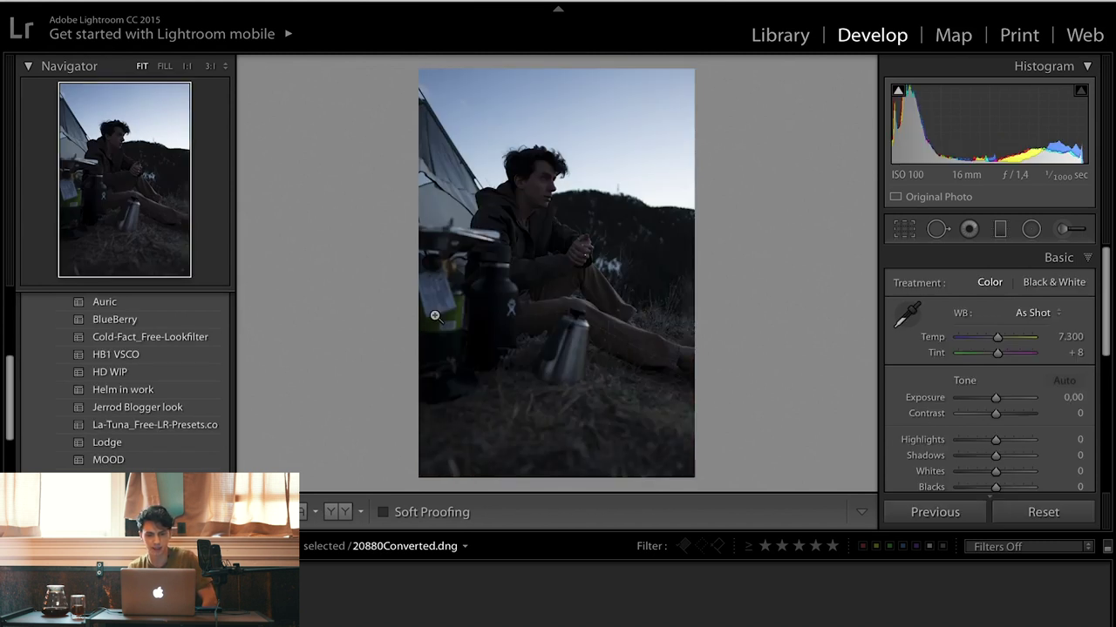
left_click(122, 447)
left_click_drag(996, 397, 1002, 398)
mouse_move(999, 455)
left_mouse_down()
mouse_move(1016, 462)
mouse_move(1002, 463)
left_mouse_up()
left_click_drag(1001, 399, 1000, 406)
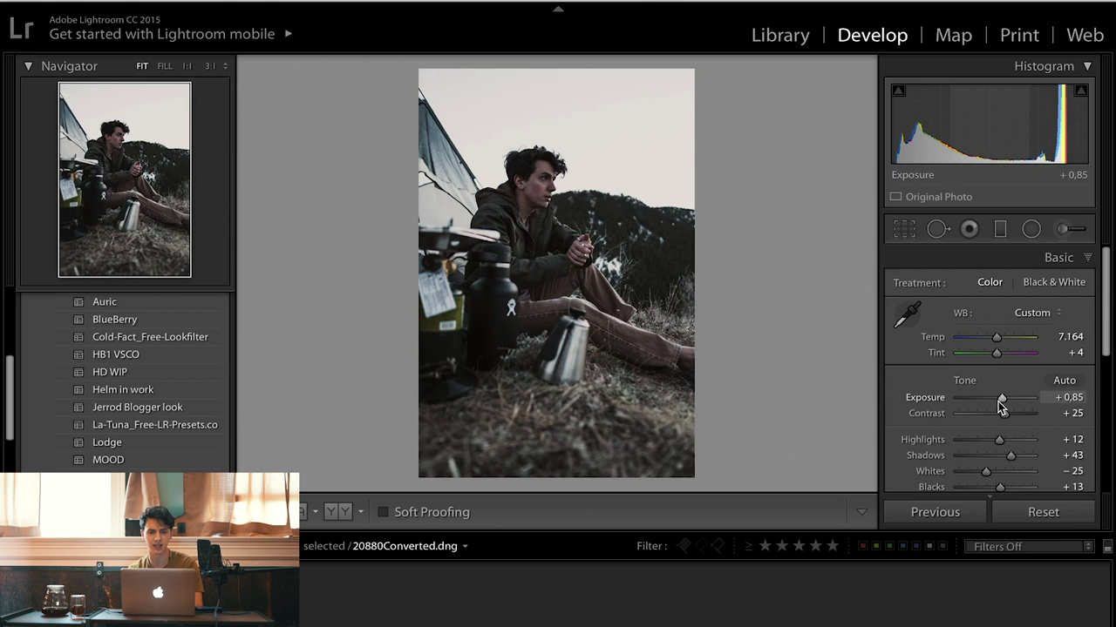
Develop 17562Converted.dng from the Mood folder with the MOOD preset and a raised exposure
left_click(780, 35)
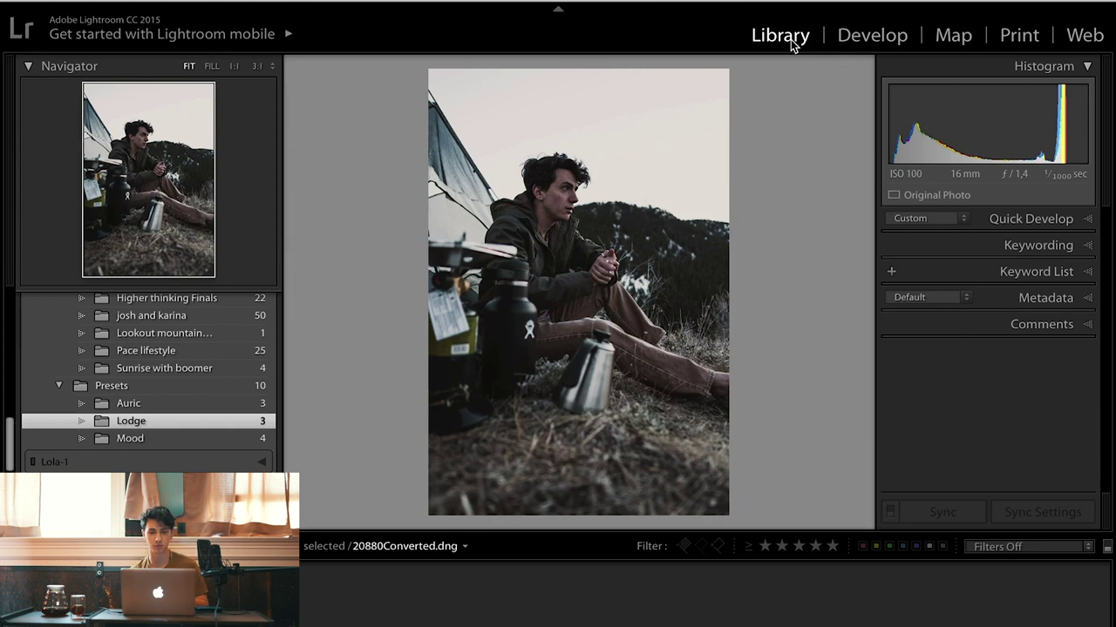
left_click(131, 439)
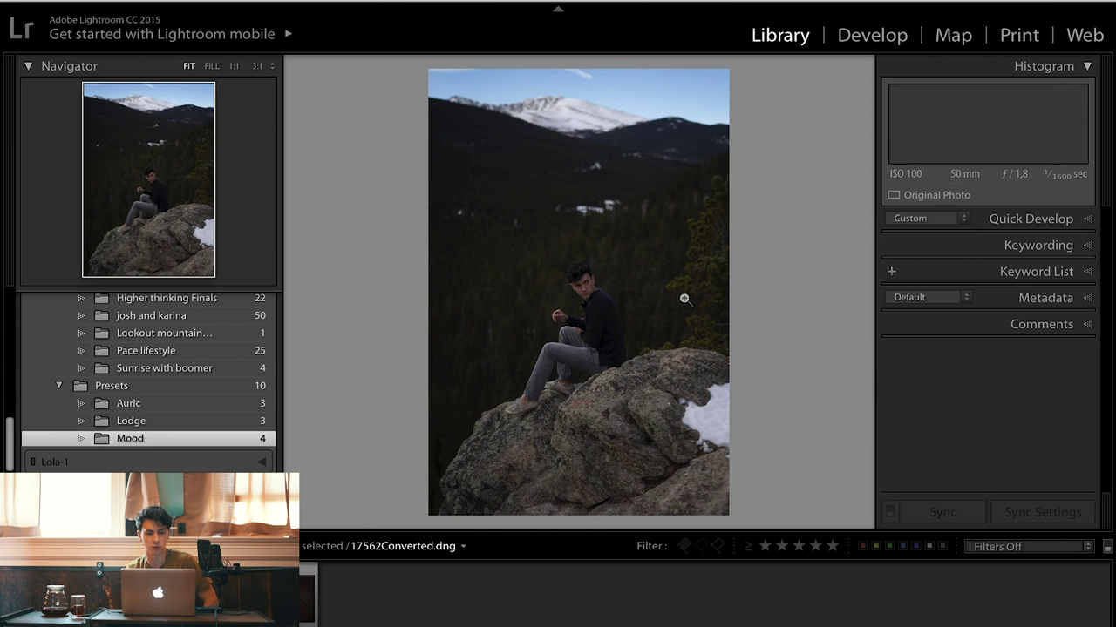
left_click(870, 36)
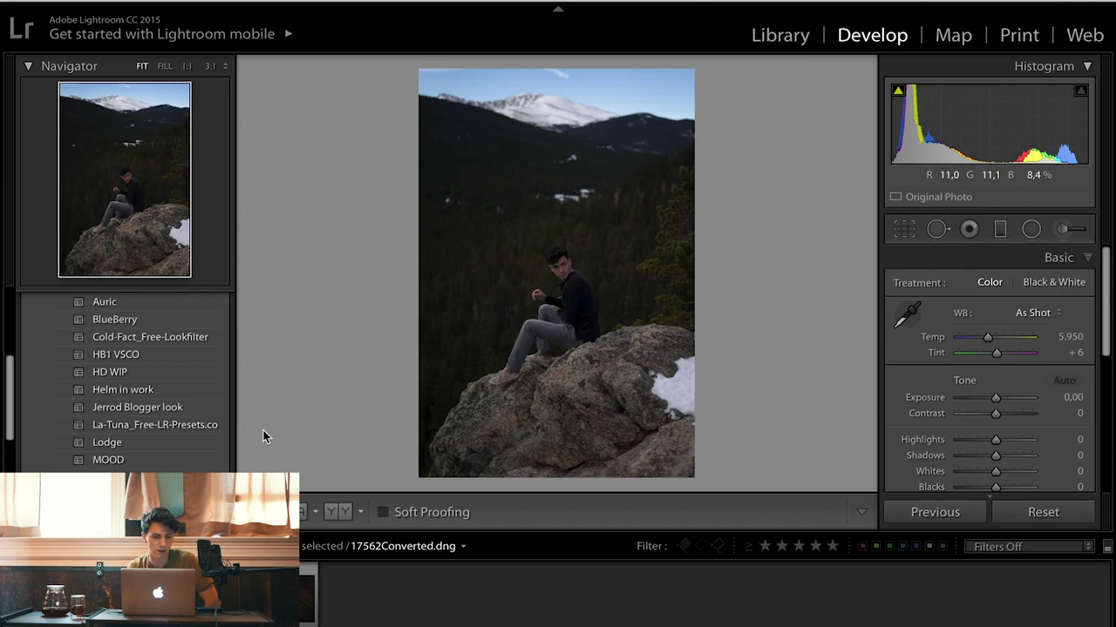
left_click(143, 463)
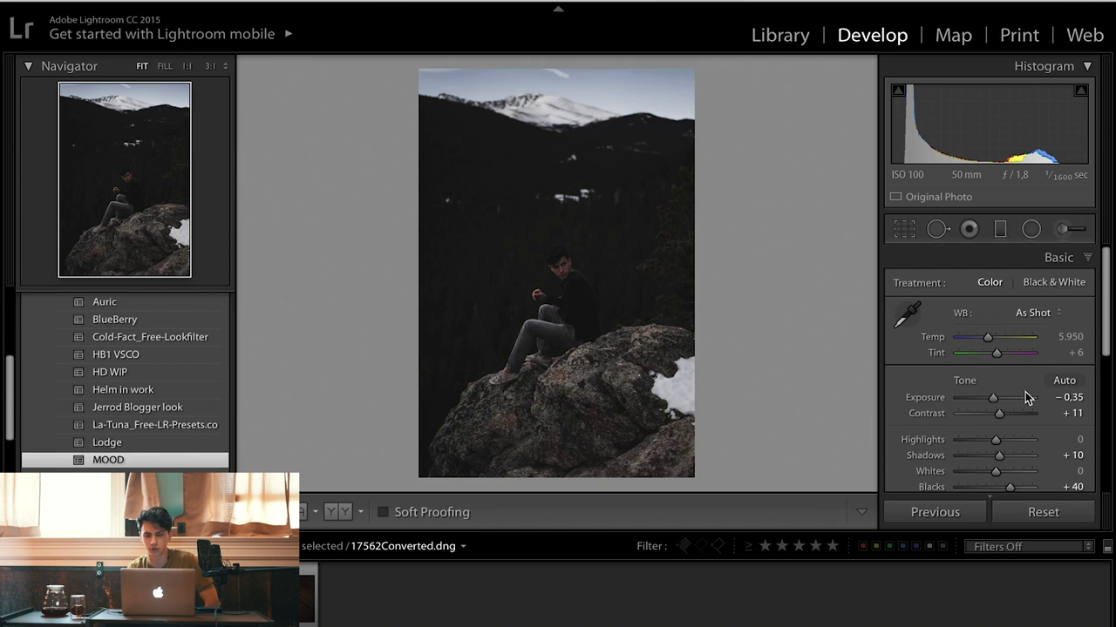
left_click_drag(996, 396, 1004, 396)
Apply the MOOD preset to the portrait 21238Converted.dng and set its exposure to +0.50
key("Right")
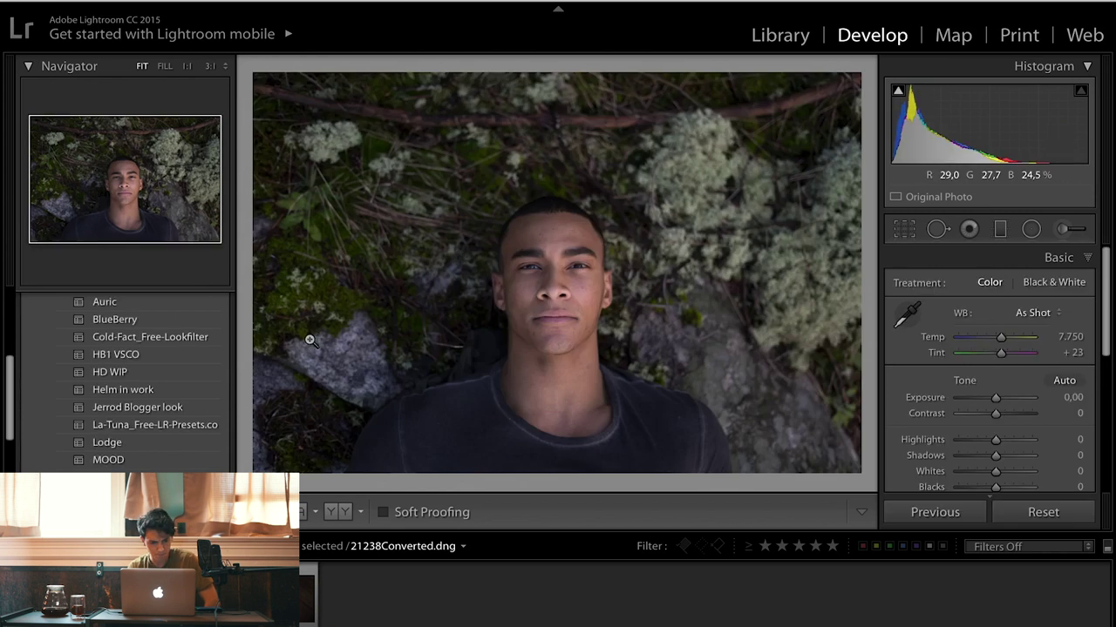
left_click(125, 460)
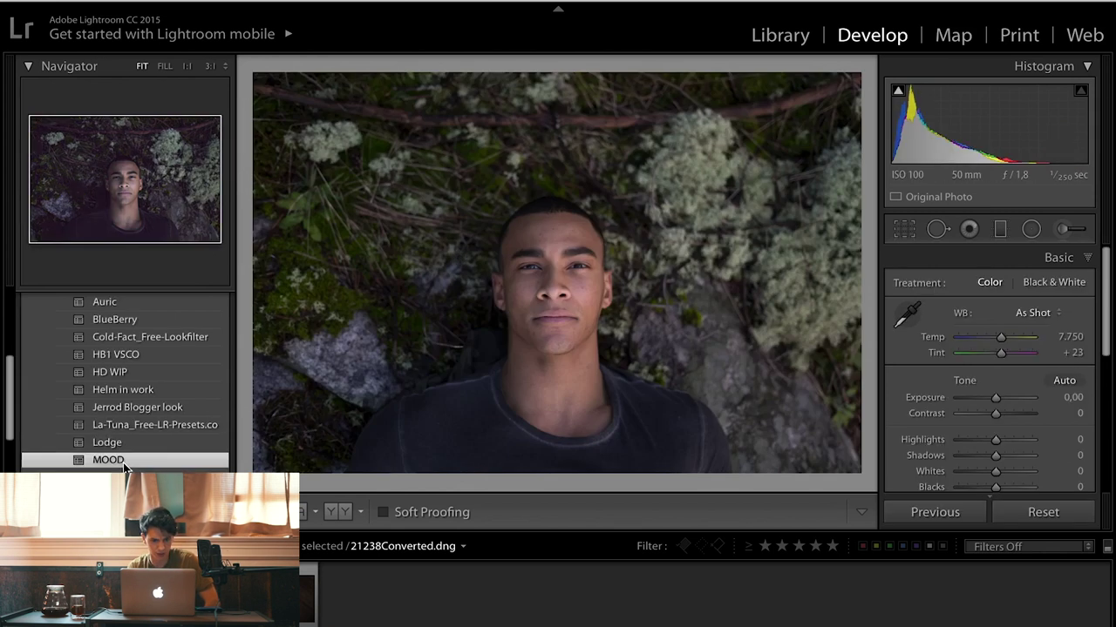
key("ctrl+z")
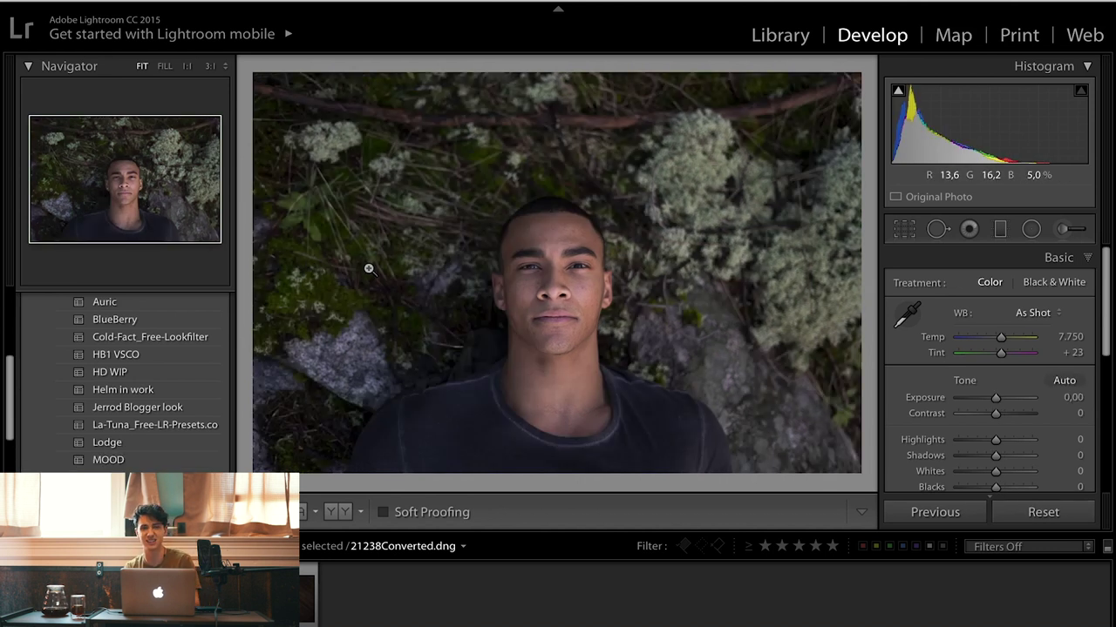
left_click(113, 459)
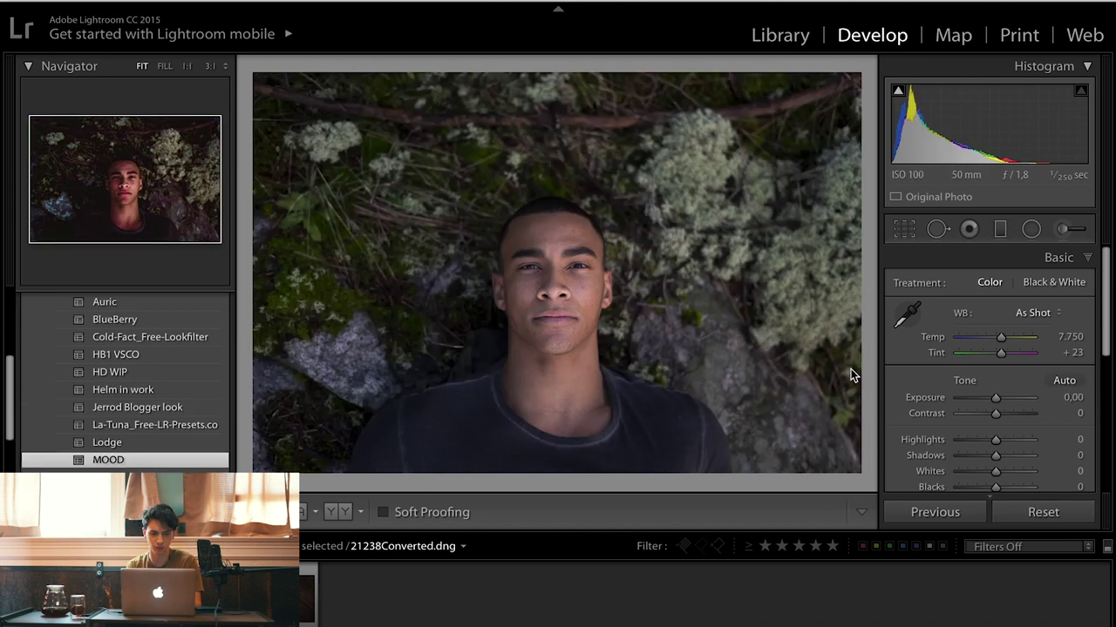
left_click_drag(992, 397, 998, 395)
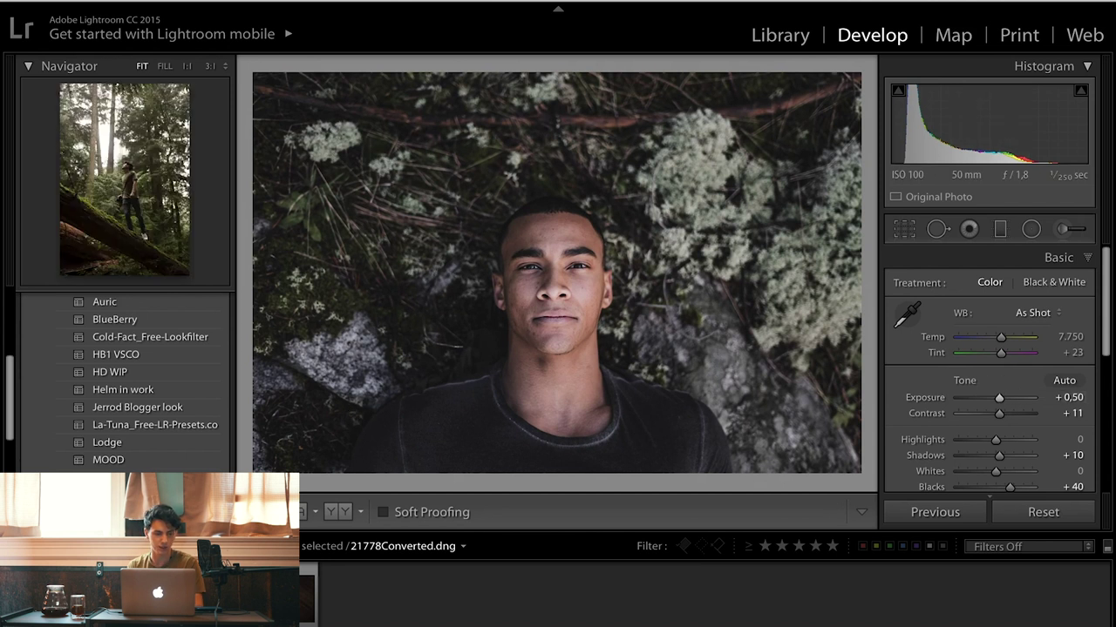
Switch to the forest photo 21778Converted.dng and apply the MOOD preset while viewing the mossy log at 1:1
left_click(261, 594)
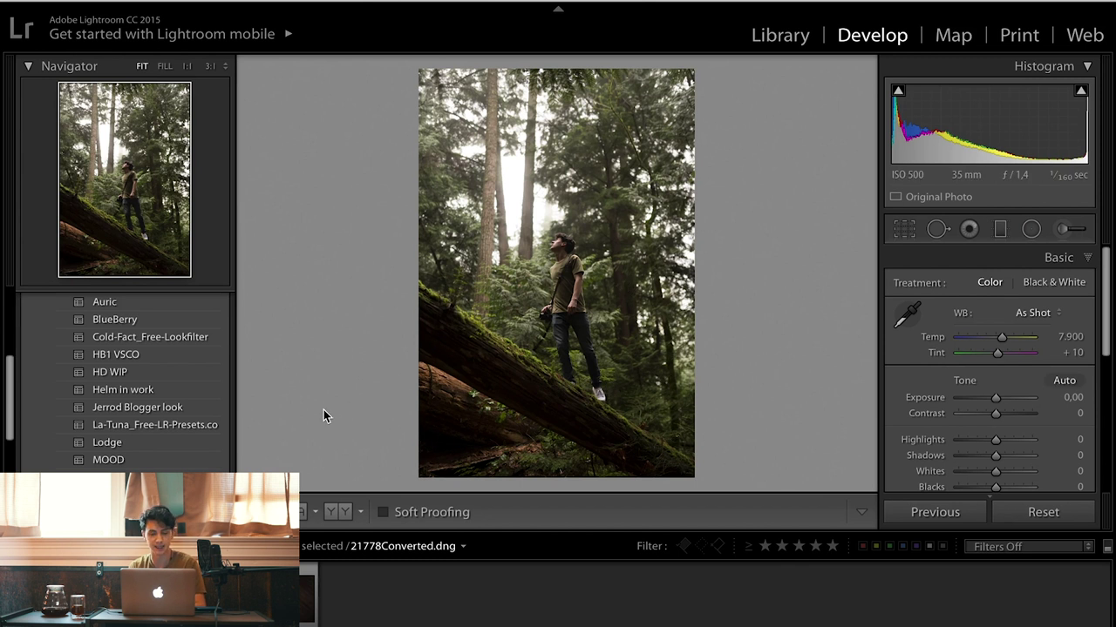
left_click(488, 324)
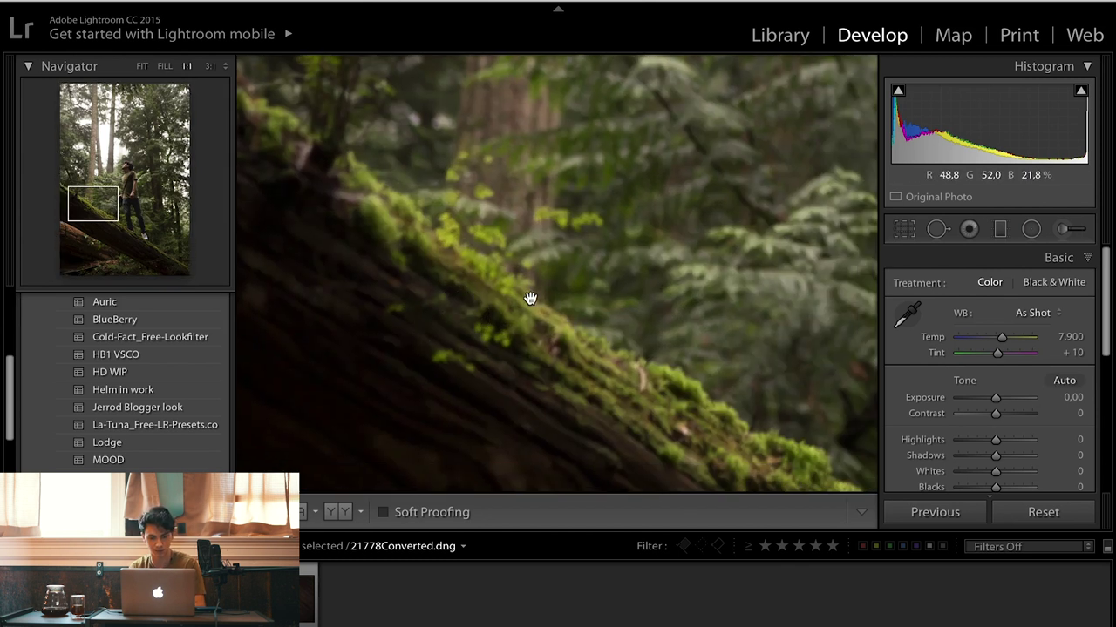
left_click(612, 359)
scroll(612, 359, "right", 5)
scroll(611, 359, "down", 3)
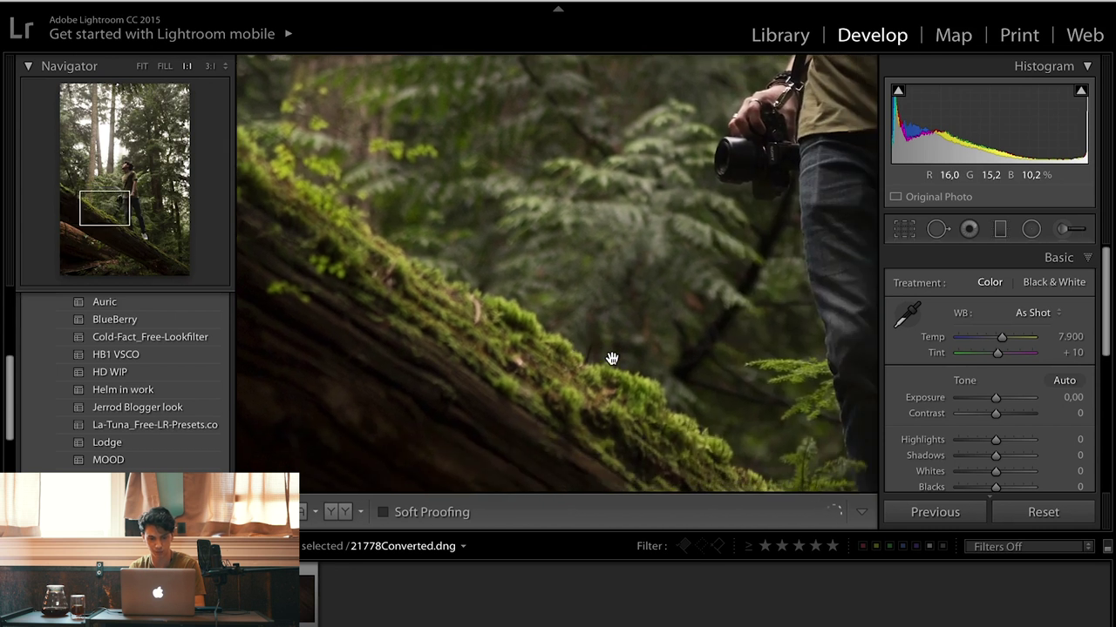
left_click(111, 460)
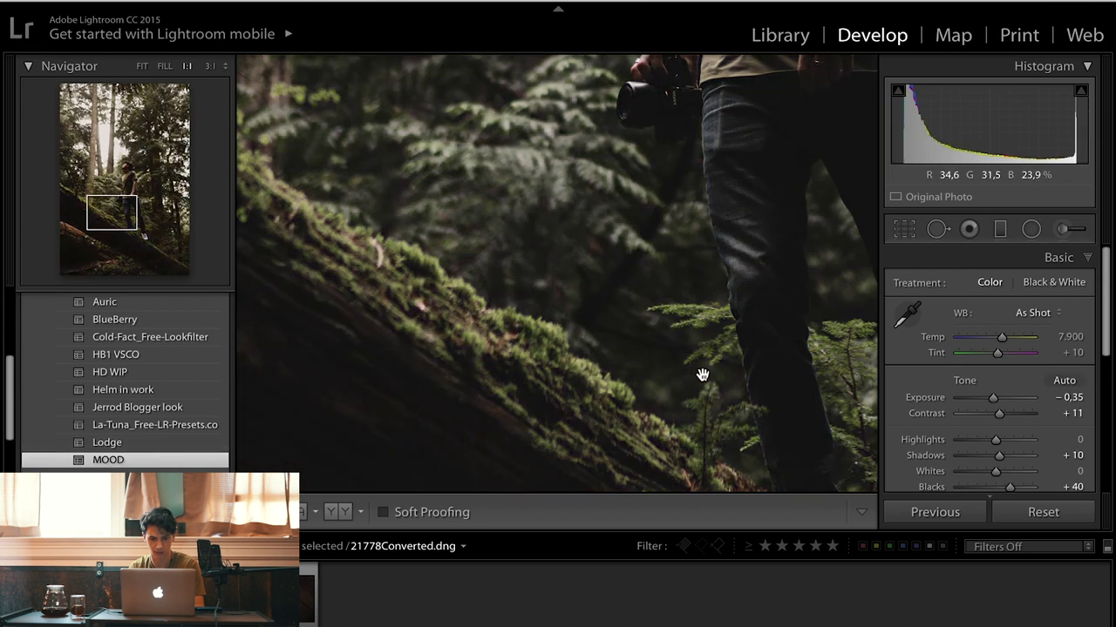
left_click(608, 279)
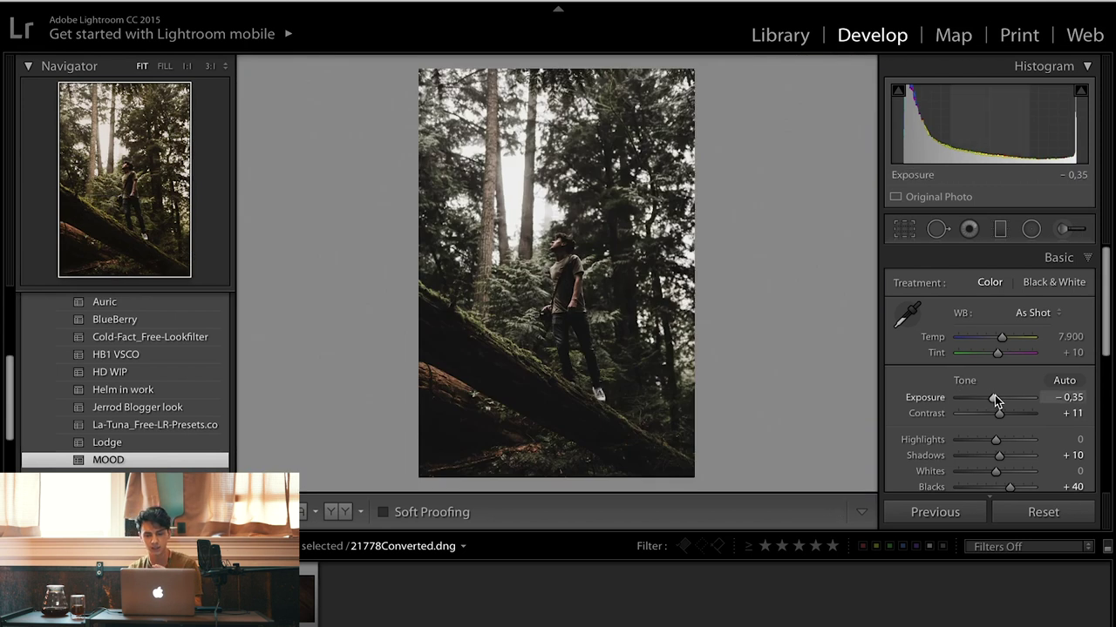
Set the forest photo's exposure to −0.05 and lower its highlights
left_click_drag(992, 398, 995, 398)
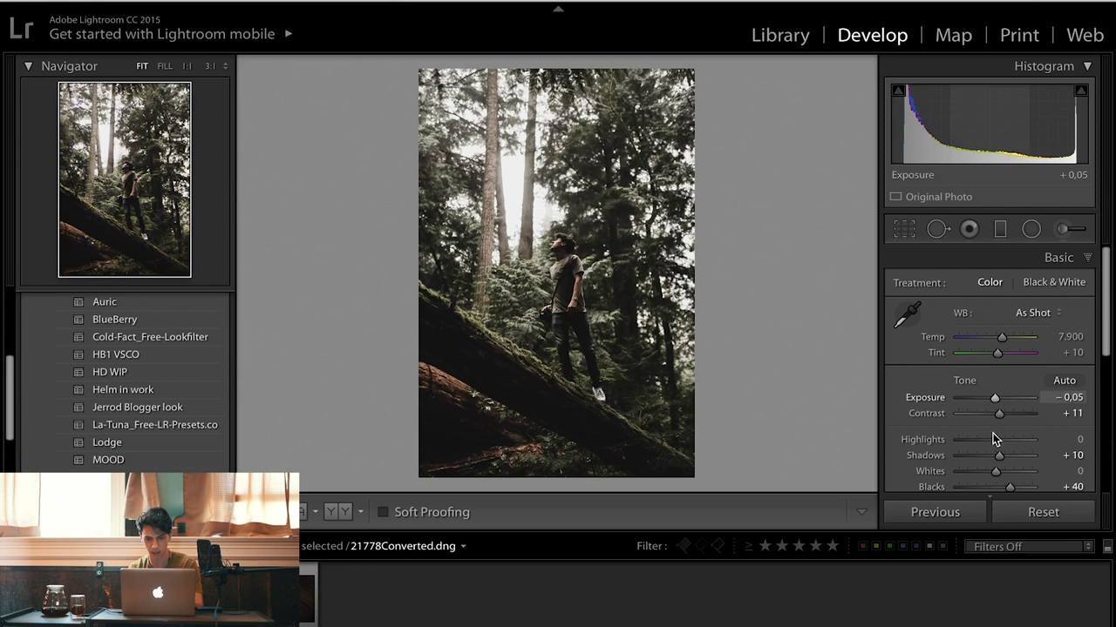
left_click_drag(992, 442, 974, 443)
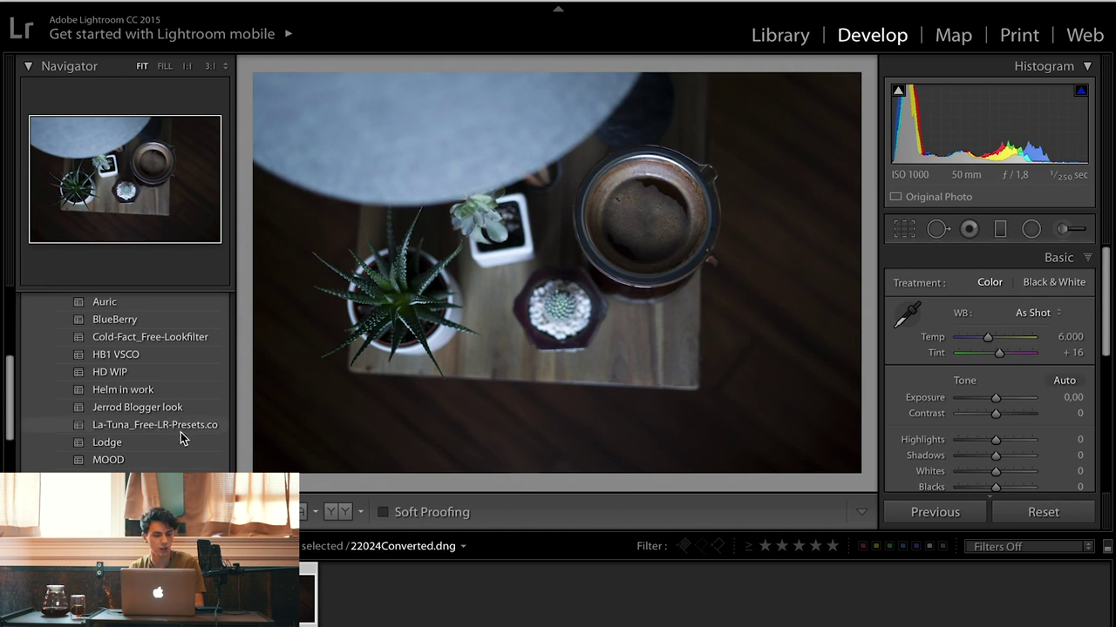
Apply the MOOD preset to the plant and coffee photo 22024Converted.dng
left_click(118, 459)
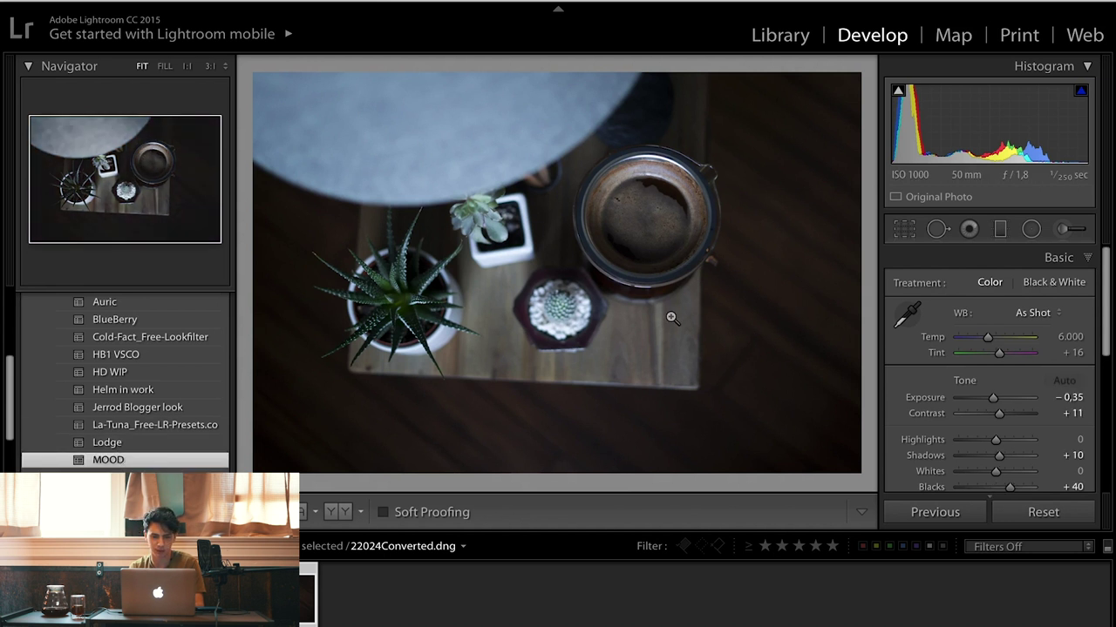